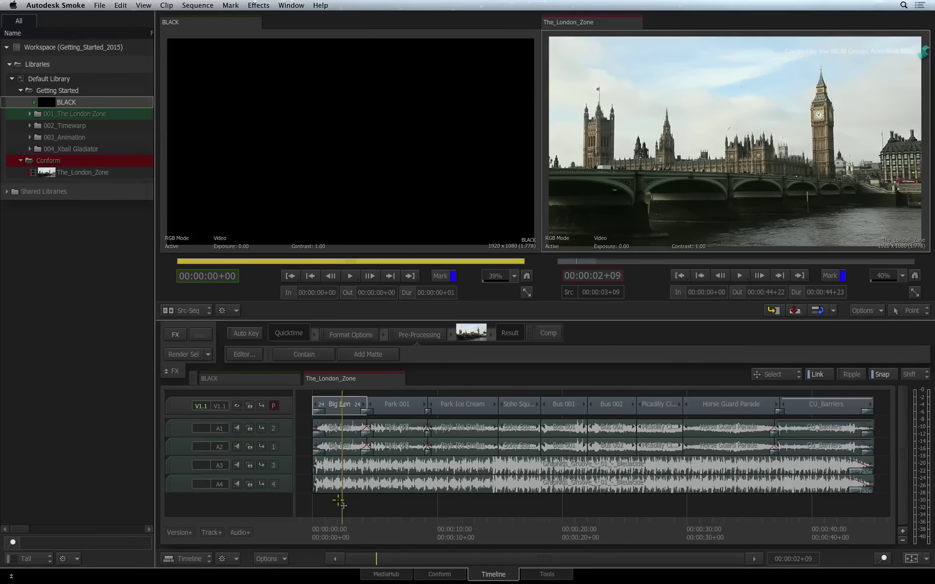
Scrub The_London_Zone sequence forward from the Big Ben shot into the Park 001 shot
mouse_move(372, 502)
left_mouse_down()
mouse_move(721, 481)
mouse_move(375, 466)
mouse_move(735, 463)
mouse_move(546, 465)
mouse_move(401, 486)
mouse_move(411, 494)
left_mouse_up()
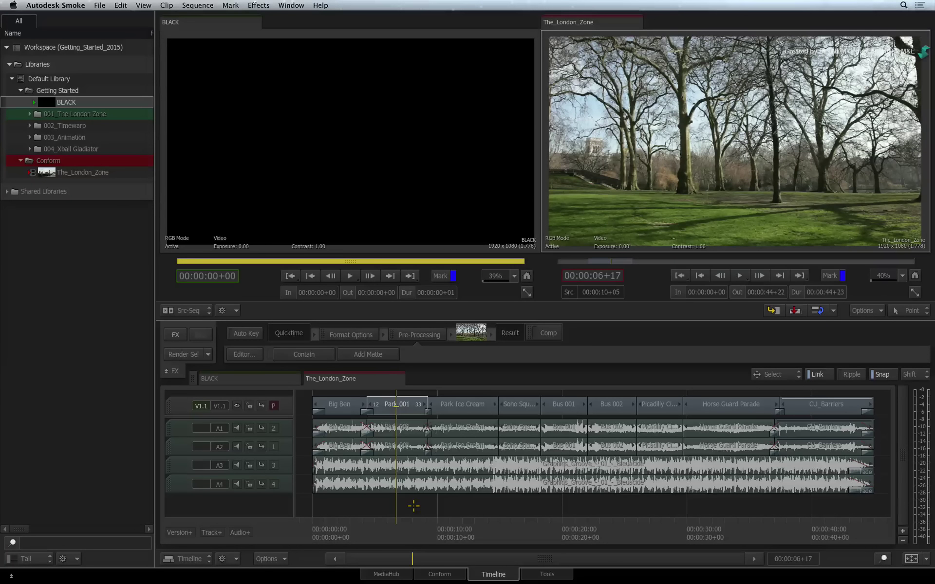
In MediaHub, open 001_The London Zone > Embedded_Alpha and select the london_living clip
left_click(395, 574)
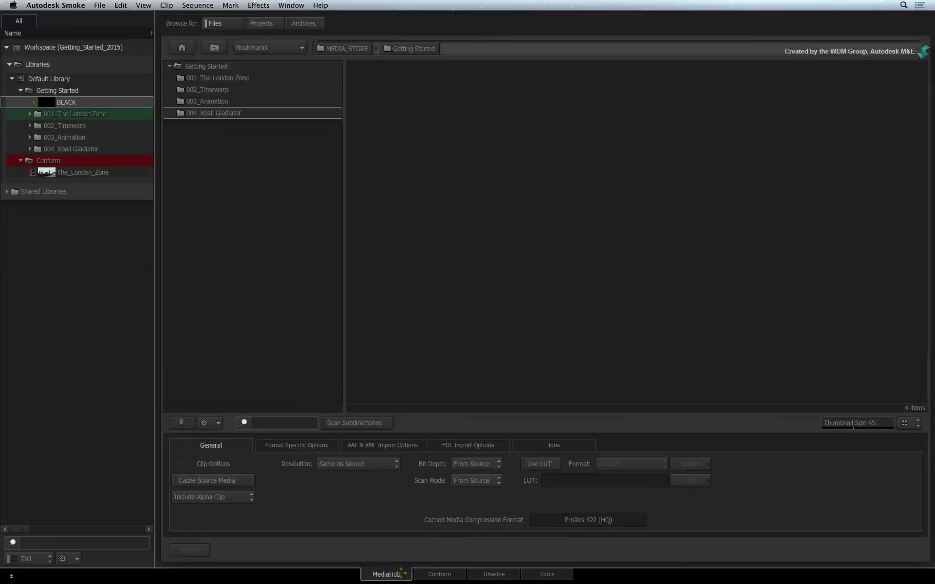
double_click(273, 78)
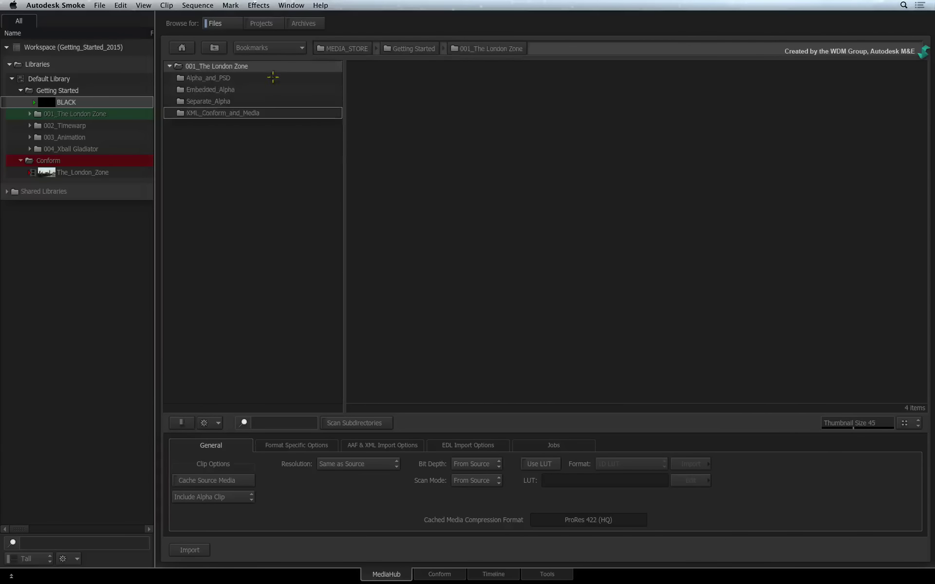
double_click(263, 90)
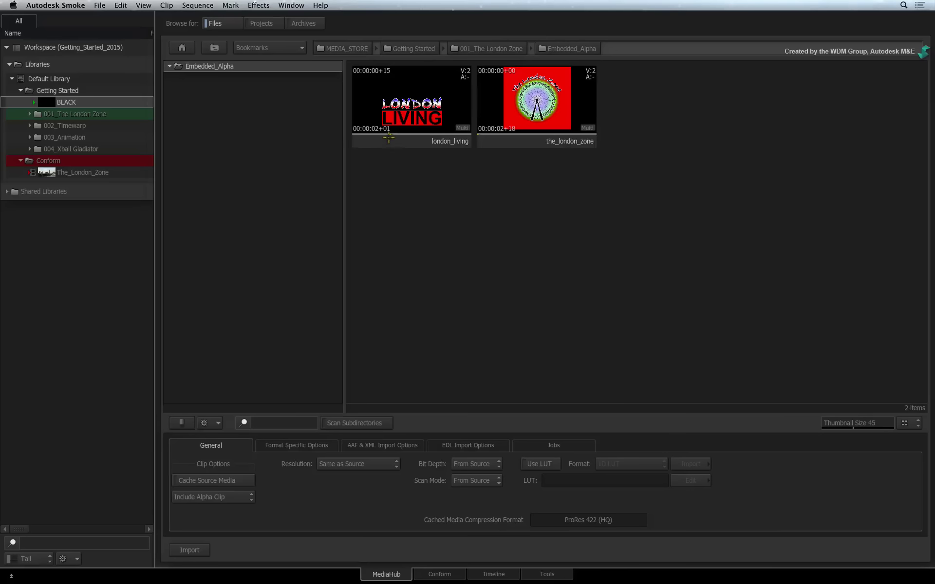
left_click(388, 138)
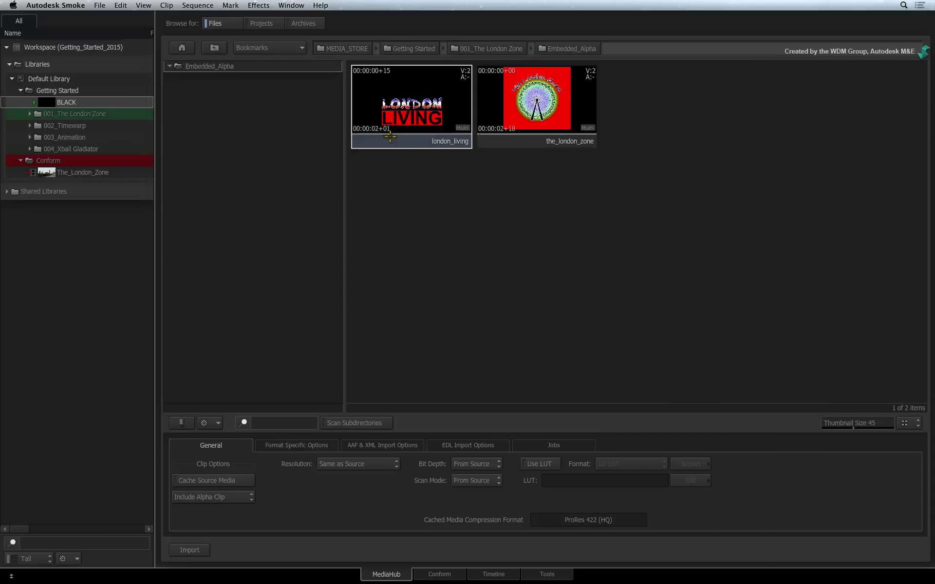
Set Include Alpha Clip to Create Matte Container and turn Add Comp on Container off
left_click(249, 496)
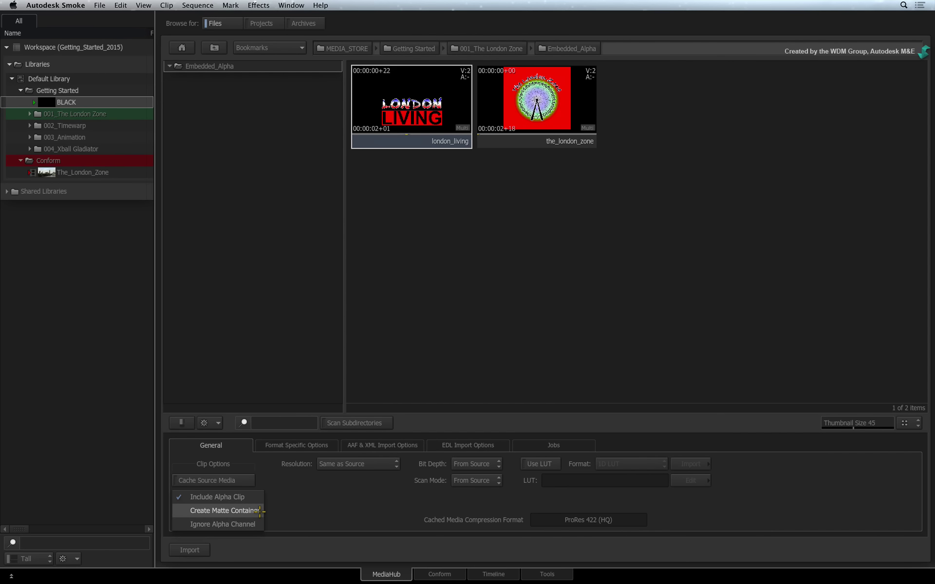
left_click(257, 510)
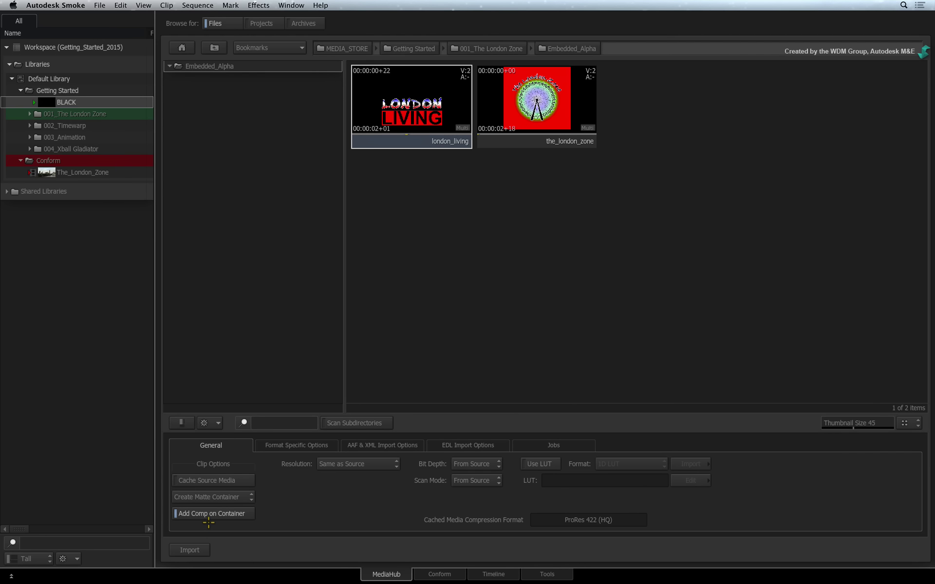
left_click(210, 517)
Turn Add Comp on Container back on and import london_living into the Getting Started library
left_click(209, 514)
left_click_drag(397, 141, 96, 87)
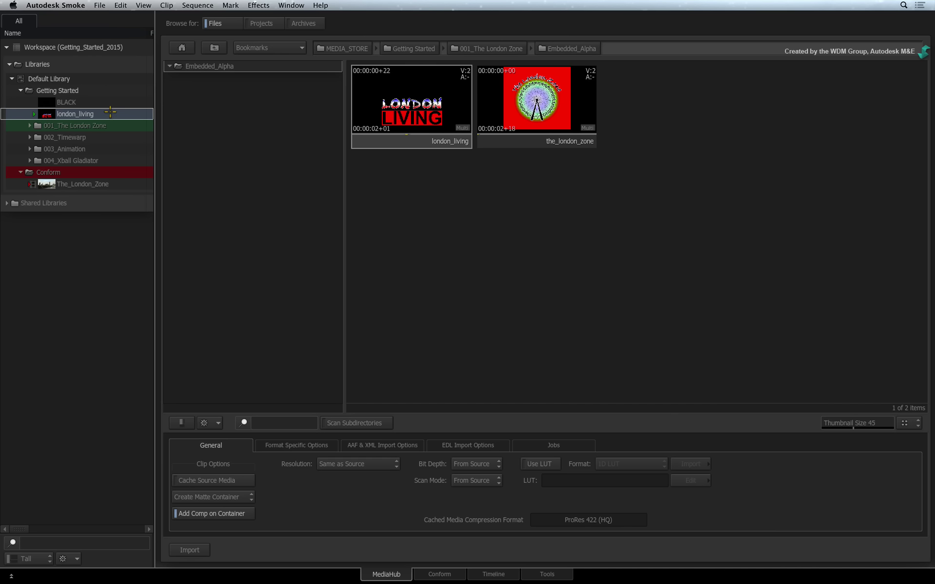
In the Timeline, park the positioner on the Park Ice Cream/Soho Square cut at 00:00:14+21
left_click(477, 573)
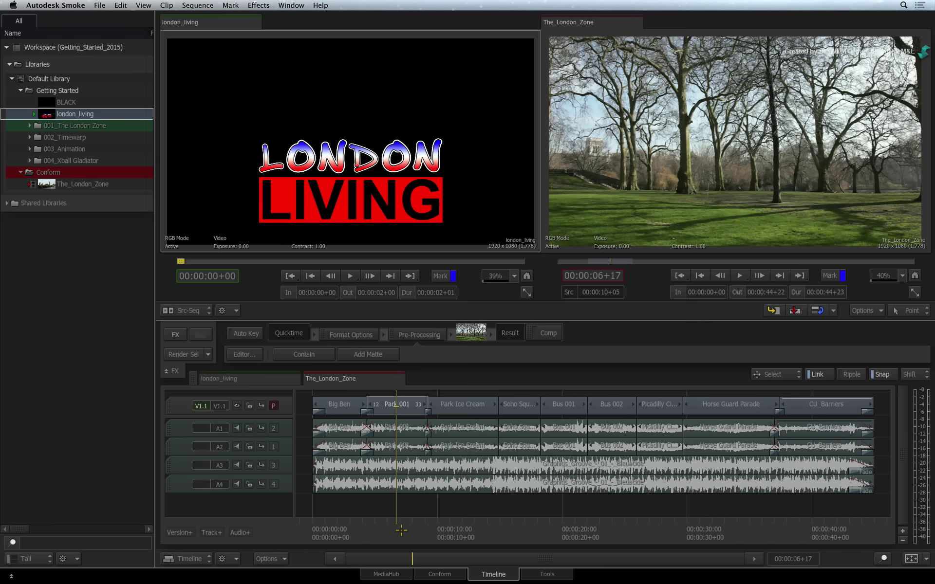
left_click(394, 524)
left_click(394, 525)
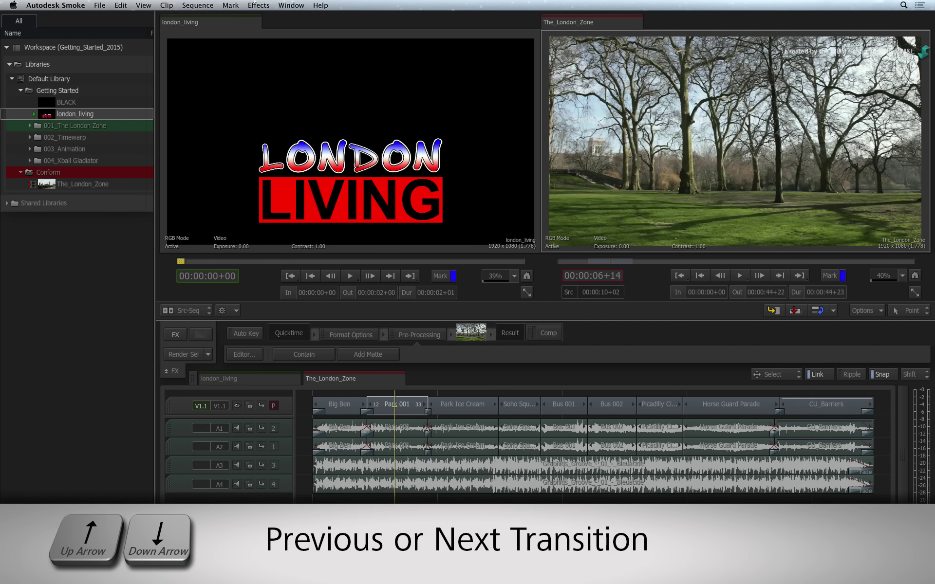
key("Down")
key("Down")
key("Down")
key("Down")
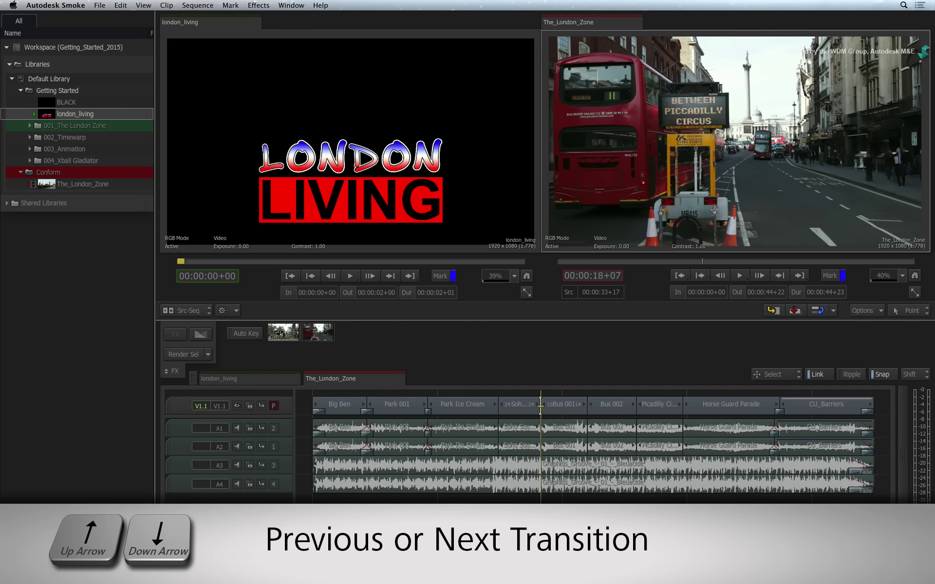
key("Up")
key("Up")
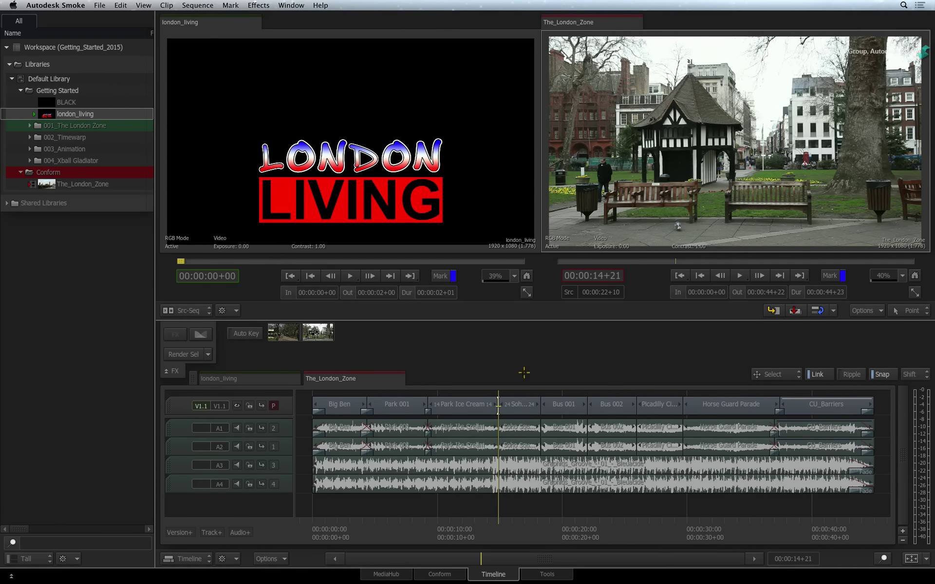
Drop london_living from the library onto a new V1.2 track at 00:00:14+21 over Soho Square
left_click_drag(58, 117, 501, 392)
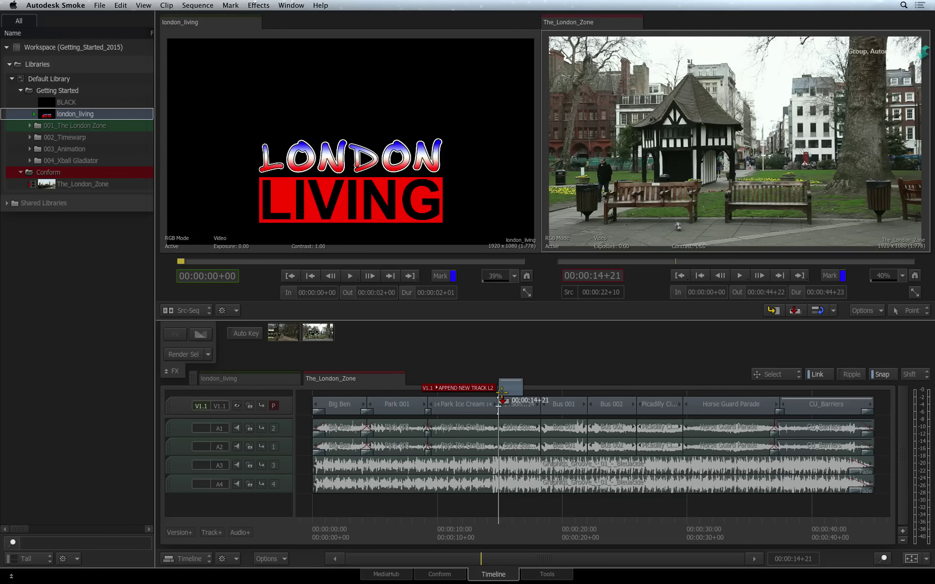
left_click_drag(501, 391, 498, 391)
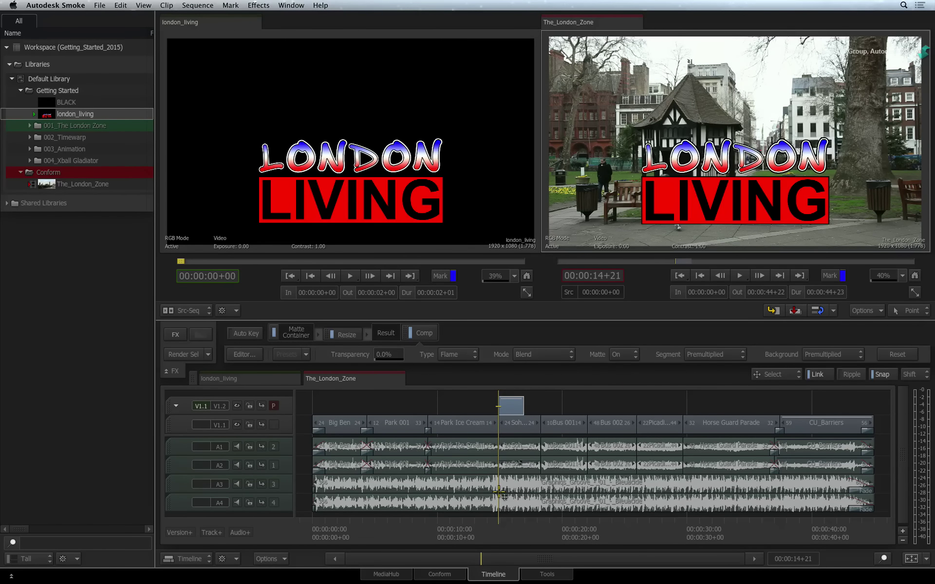
scroll(480, 559, "up", 3)
scroll(467, 443, "up", 2)
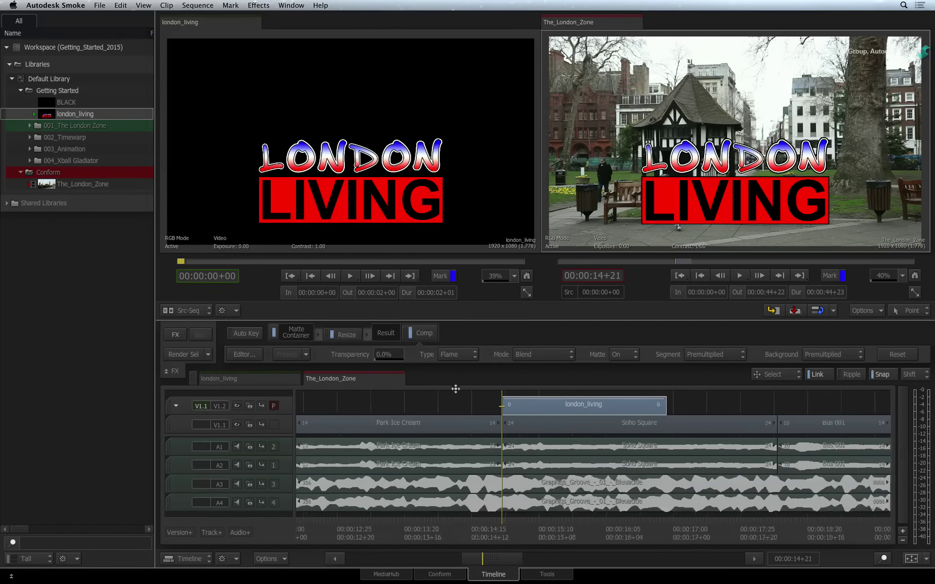
key("Right")
key("Right")
key("space")
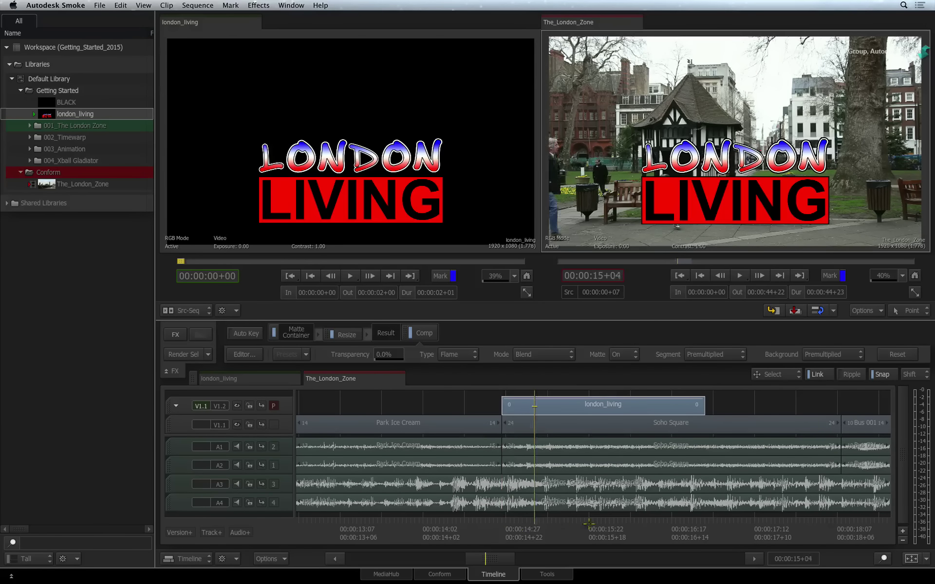
key("Left")
key("Left")
key("Left")
key("Left")
key("Left")
key("Left")
key("Left")
key("Left")
key("Left")
key("Left")
key("Left")
key("Left")
key("Left")
key("Left")
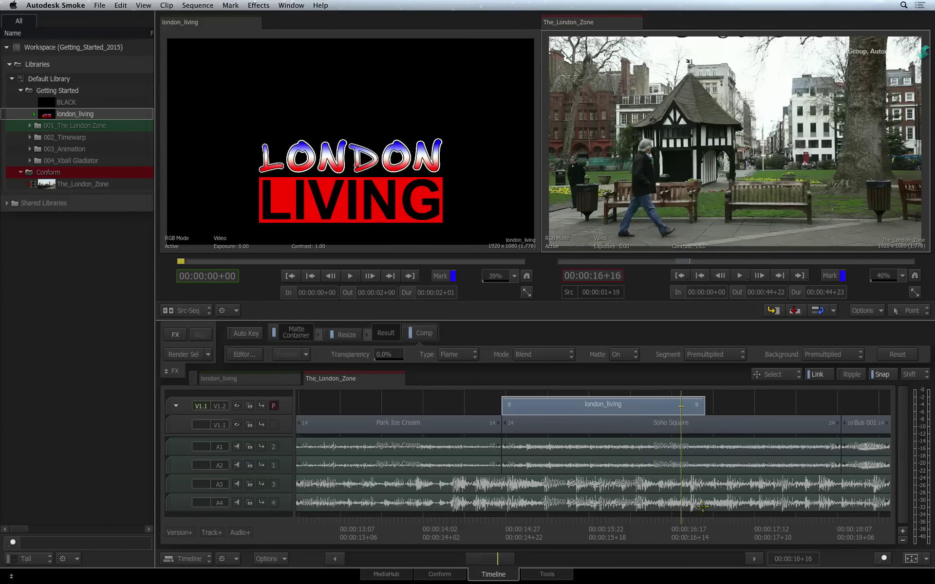
left_click_drag(641, 520, 586, 520)
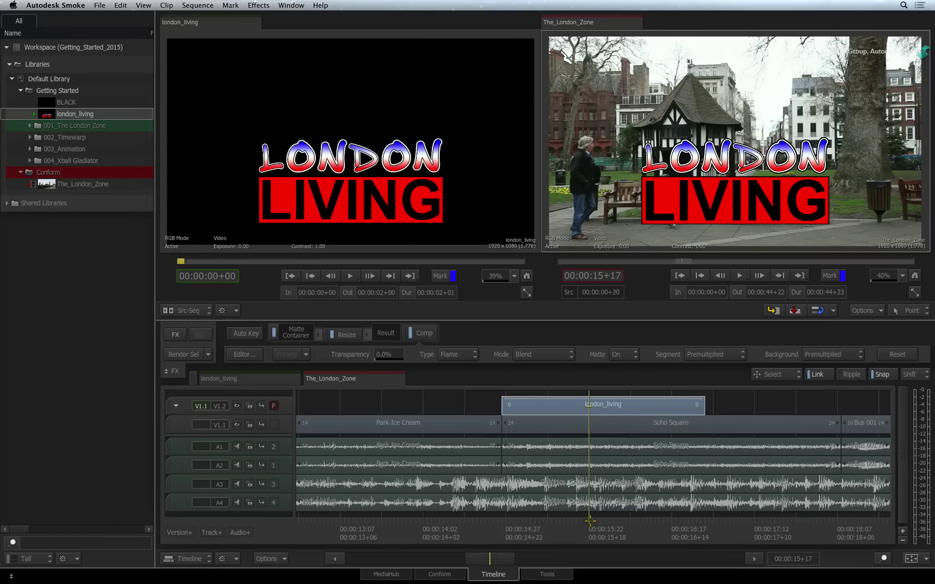
left_click_drag(507, 556, 516, 556)
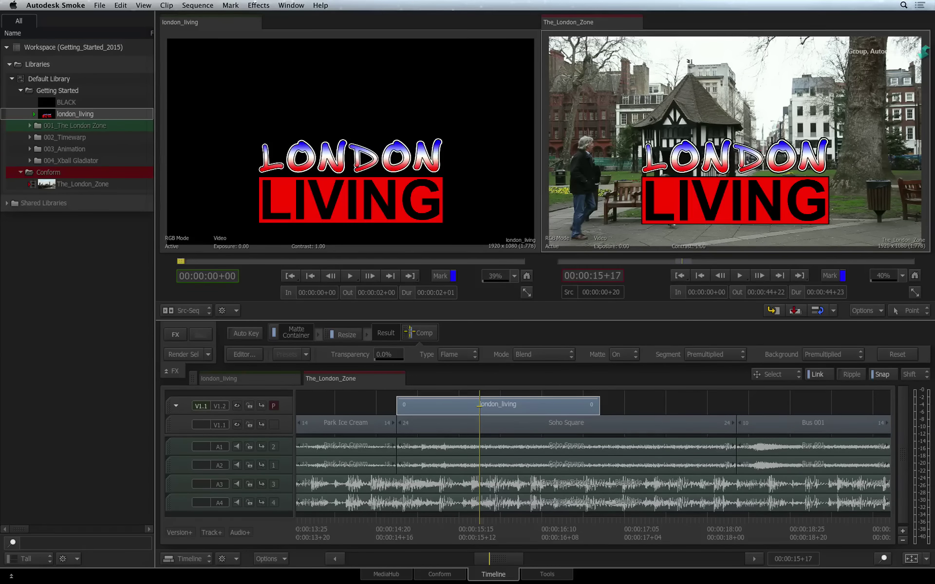
left_click(408, 333)
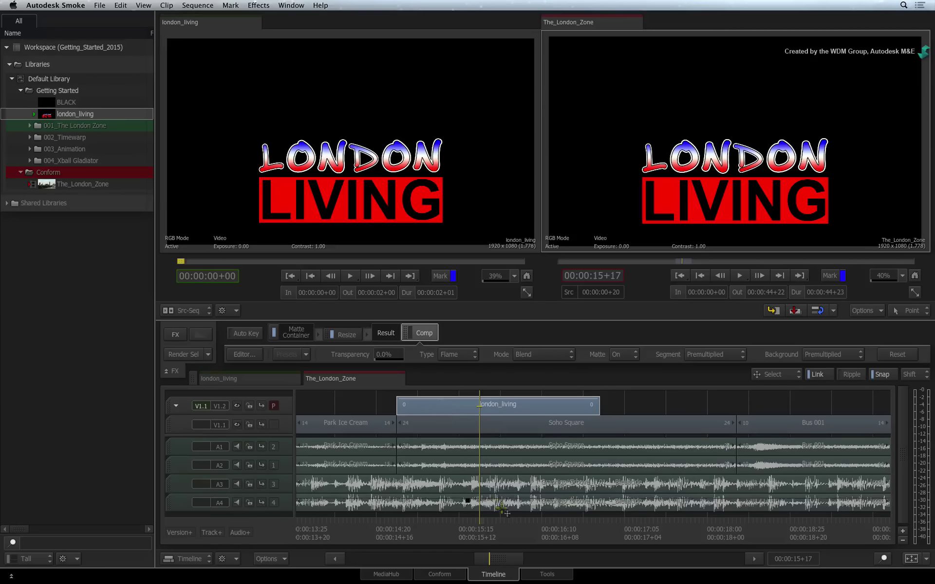
key("Left")
key("Left")
key("Left")
key("Left")
key("Left")
key("Left")
key("Left")
key("Left")
key("Left")
key("Left")
key("Left")
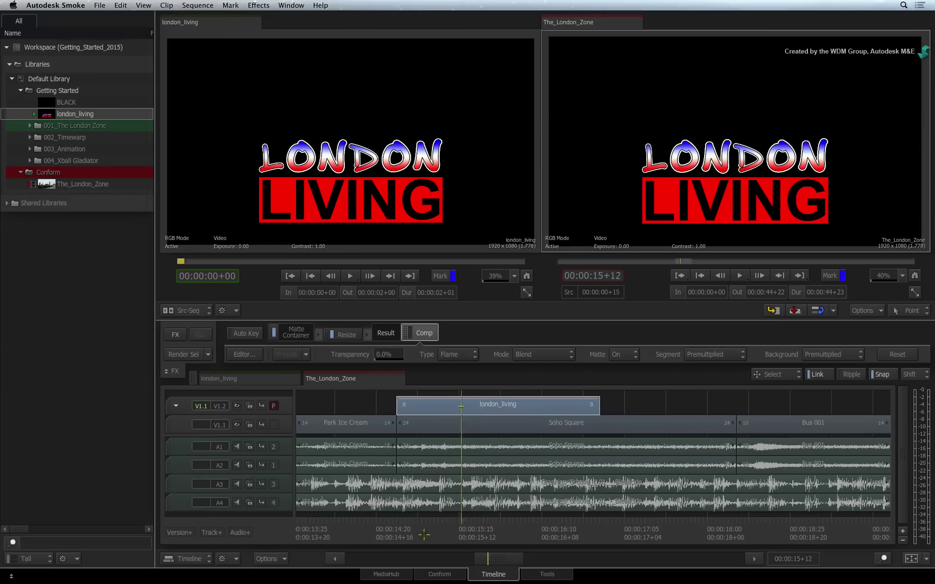
key("Right")
key("Right")
key("Right")
key("Left")
key("Left")
key("Left")
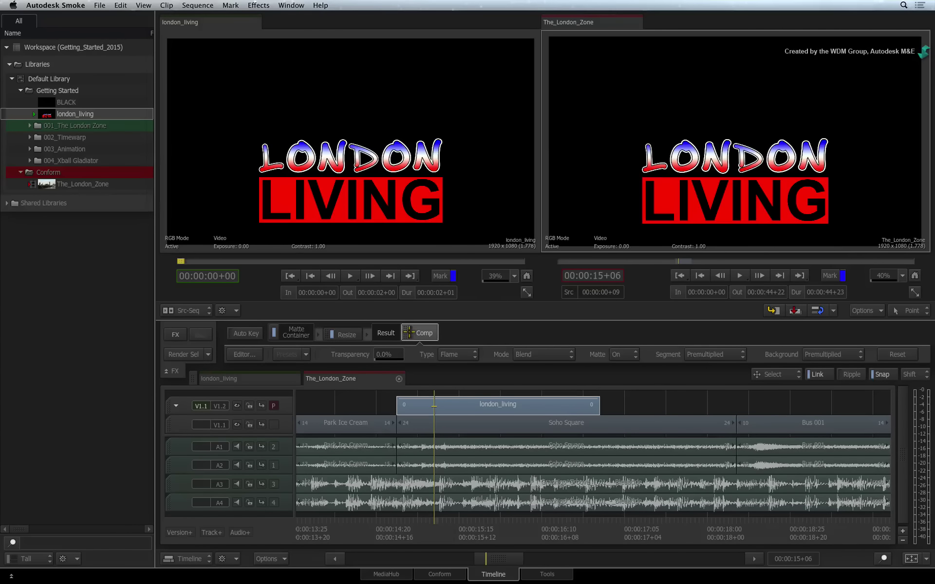
left_click(408, 333)
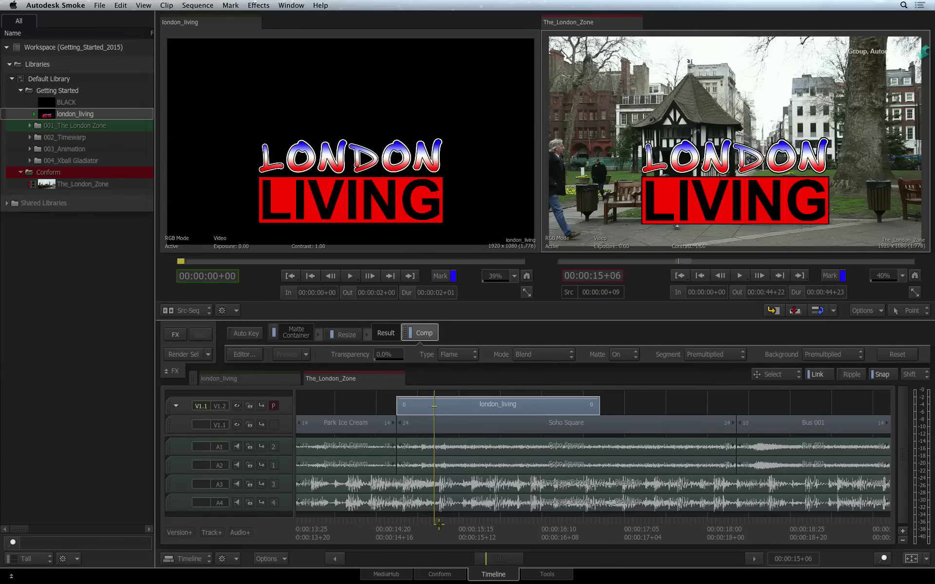
key("Right")
key("Right")
key("Right")
key("Right")
key("Right")
key("Right")
key("Right")
key("Right")
key("Right")
key("Right")
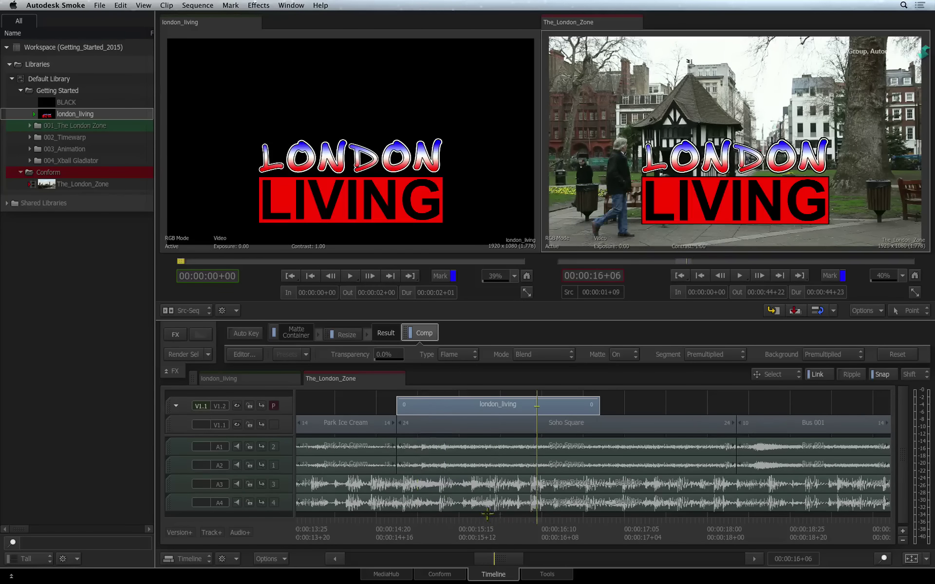
key("Left")
key("Left")
key("Left")
key("Left")
key("Left")
key("Left")
key("Left")
key("Left")
key("Left")
key("Left")
key("Left")
key("Left")
key("Left")
key("Left")
key("Left")
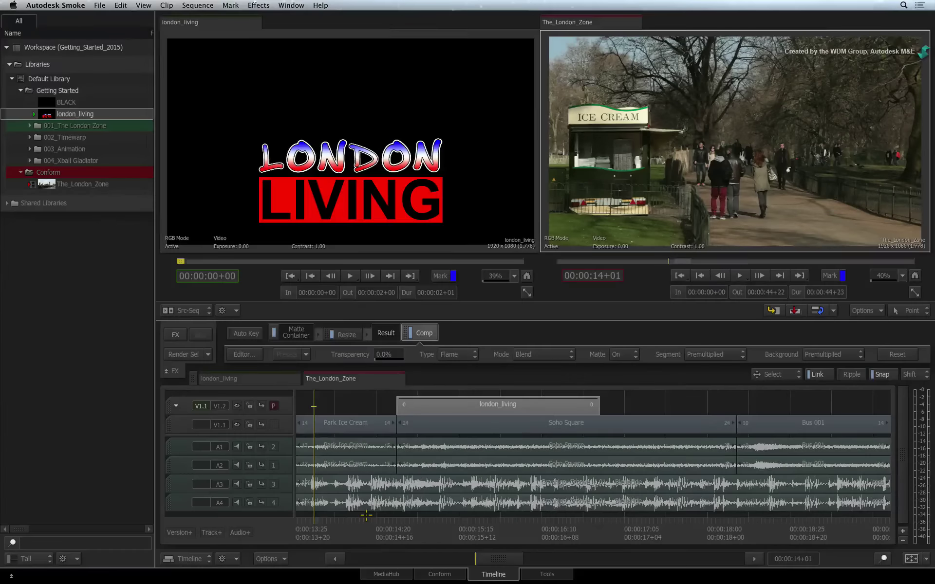
key("grave")
key("space")
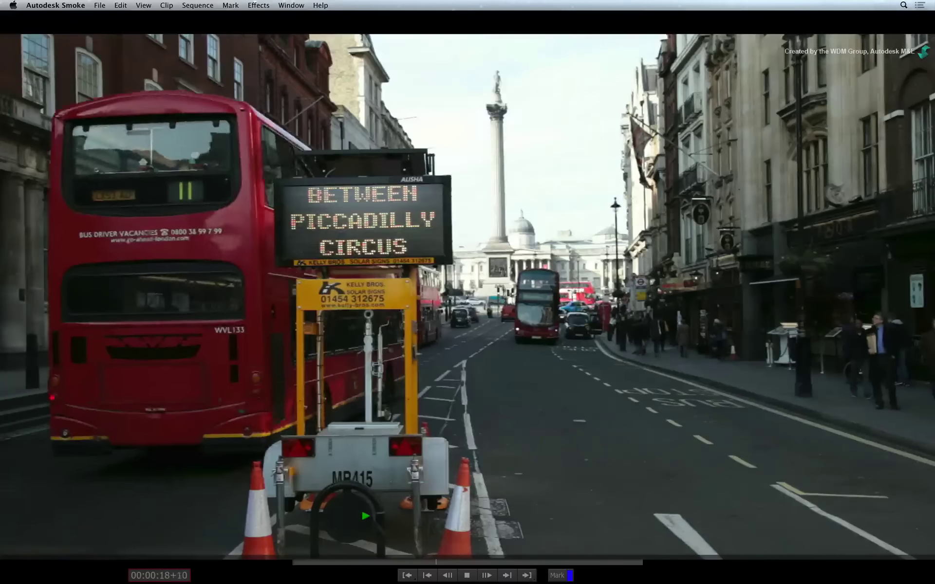
key("grave")
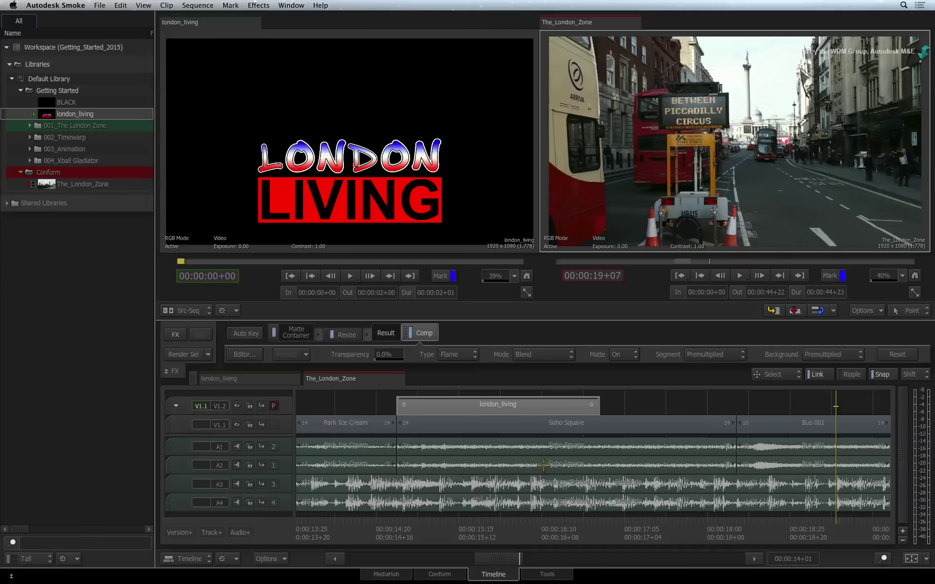